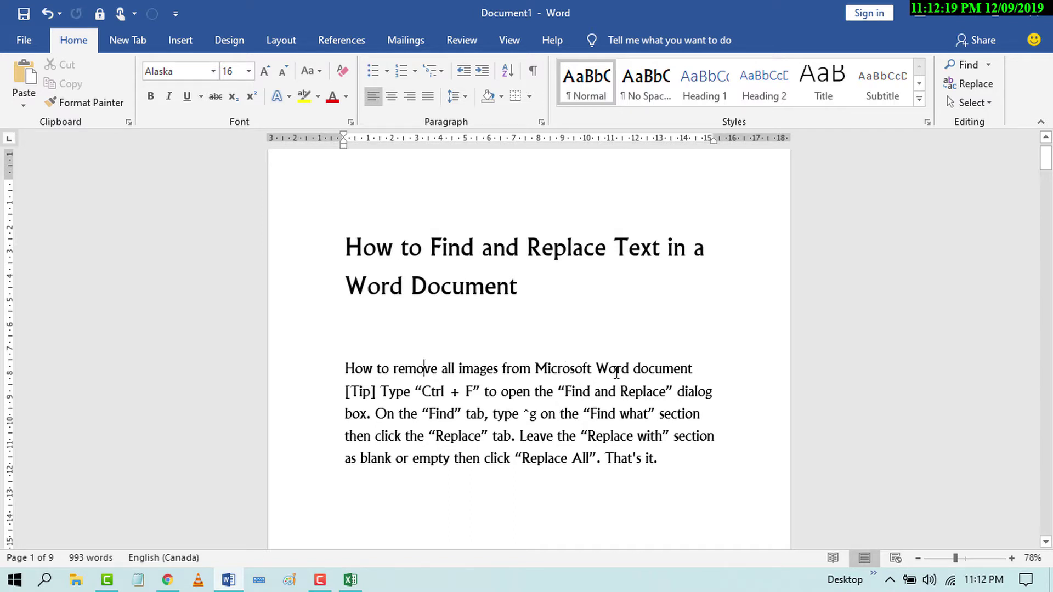
pyautogui.hotkey('ctrl', 'h')
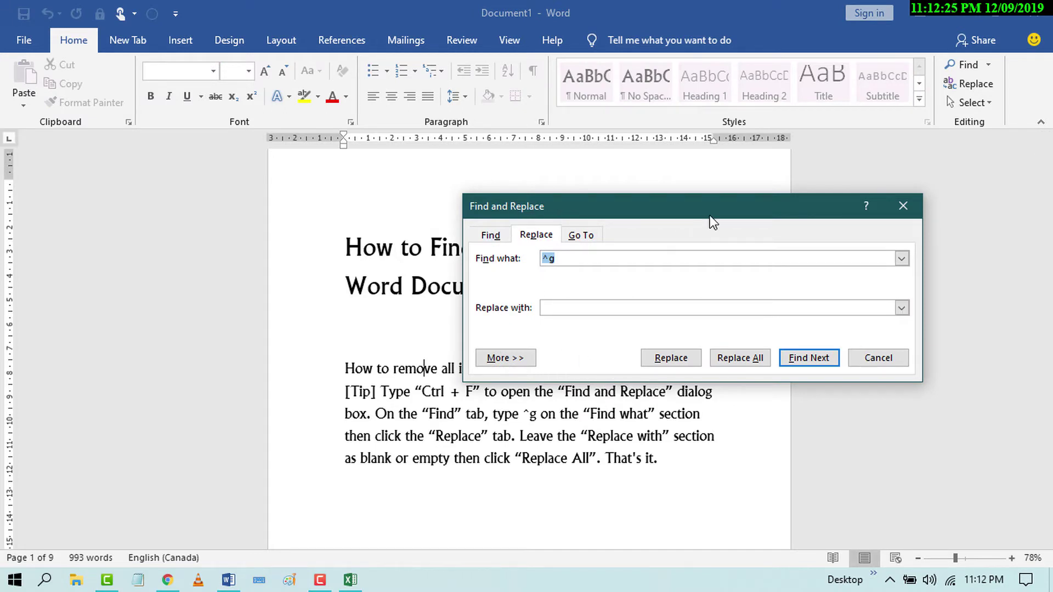
pyautogui.click(904, 208)
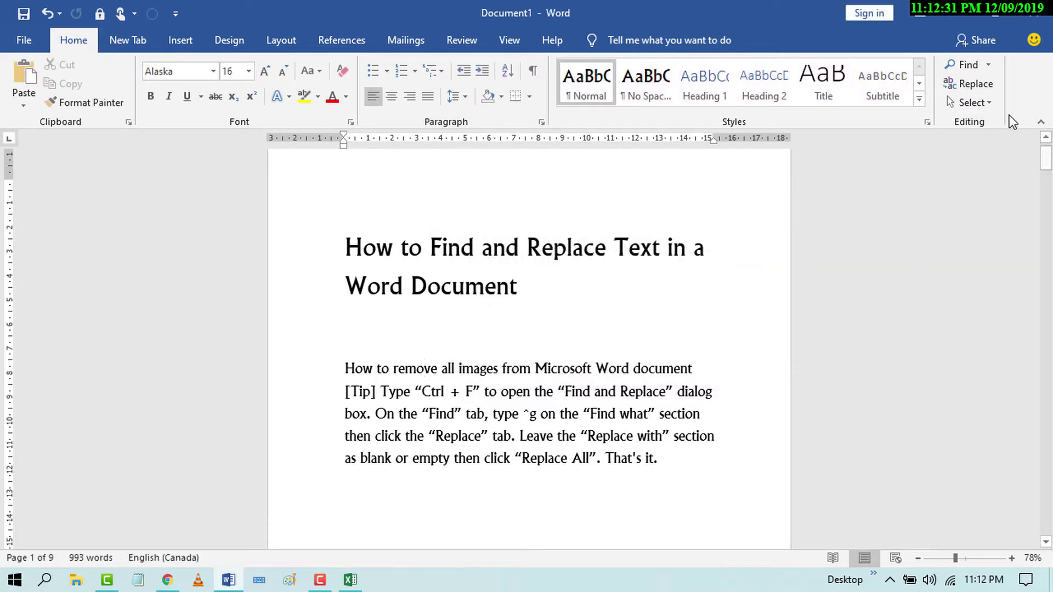
pyautogui.click(975, 85)
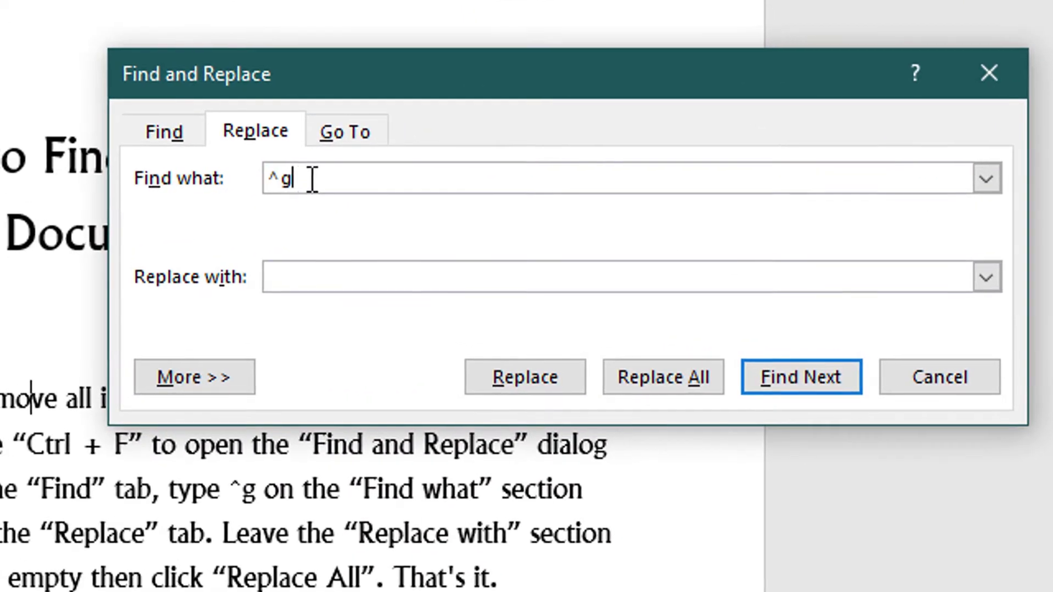
# - Replace the old search term with 'Images' and enter 'text' as the replacement
pyautogui.press('BackSpace')
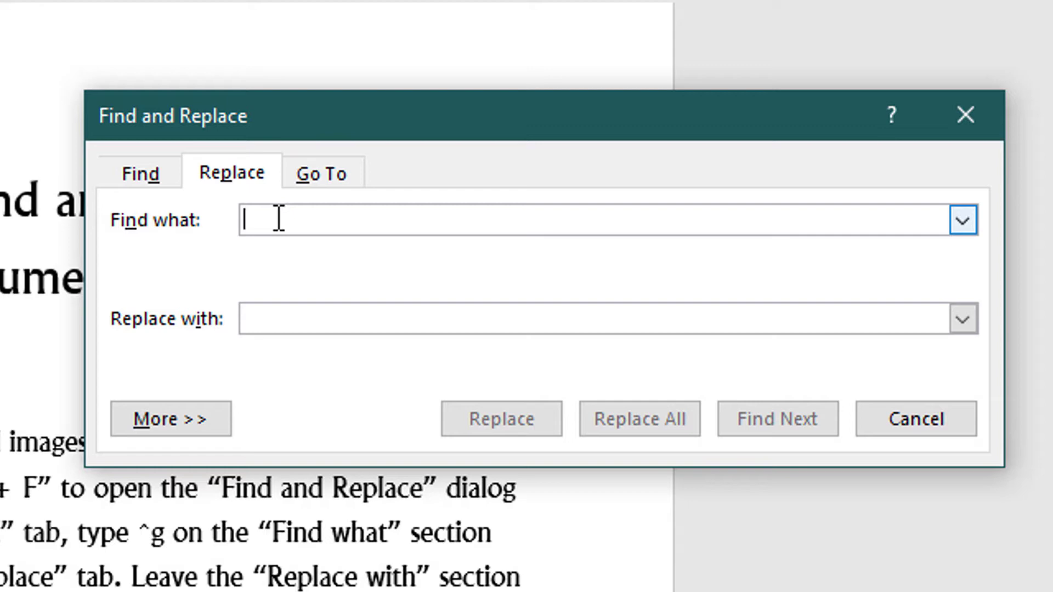
pyautogui.write('^')
pyautogui.write('m')
pyautogui.write('a')
pyautogui.write('ges')
pyautogui.click(267, 325)
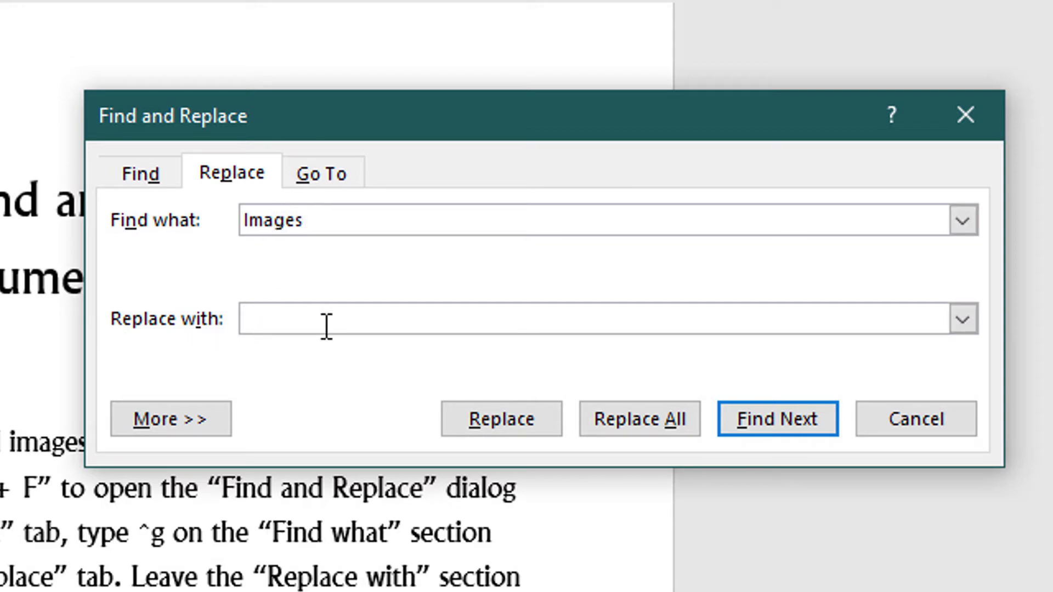
pyautogui.write('text')
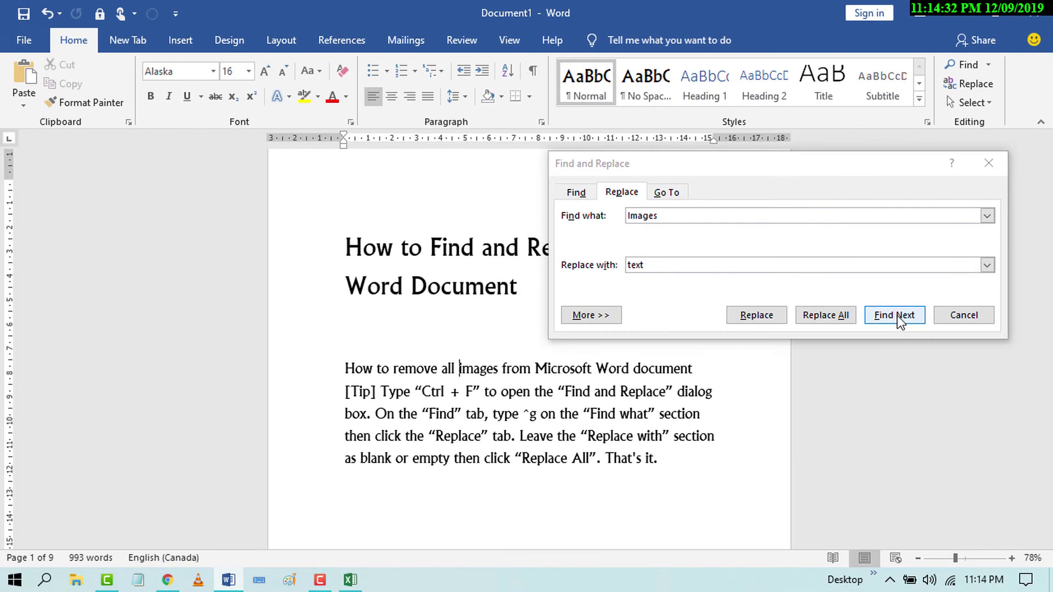
# - Find the first 'Images' and replace three occurrences with 'text', including the heading and paragraph
pyautogui.click(900, 322)
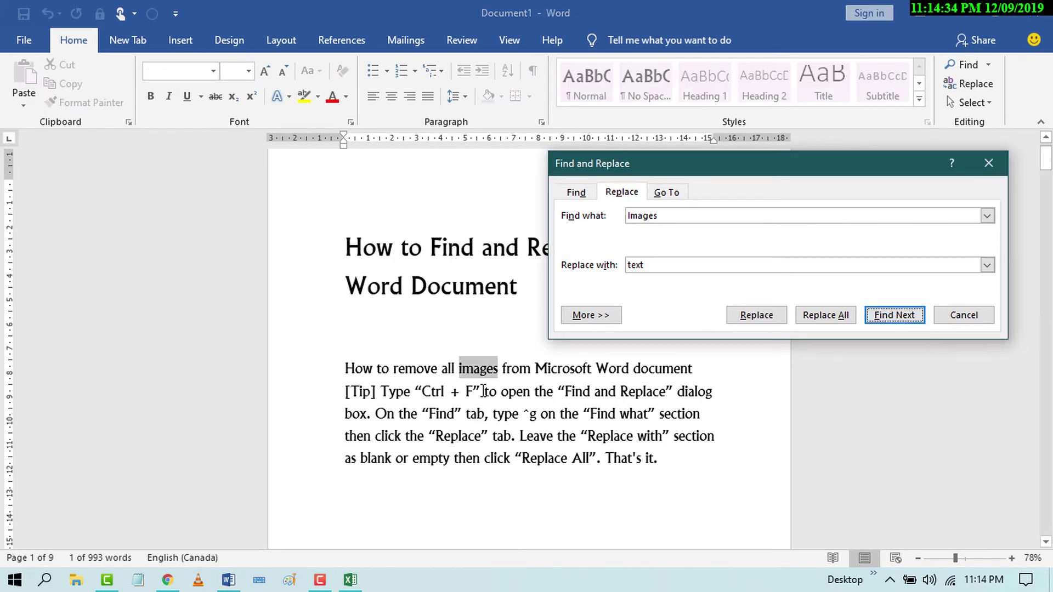
pyautogui.click(758, 319)
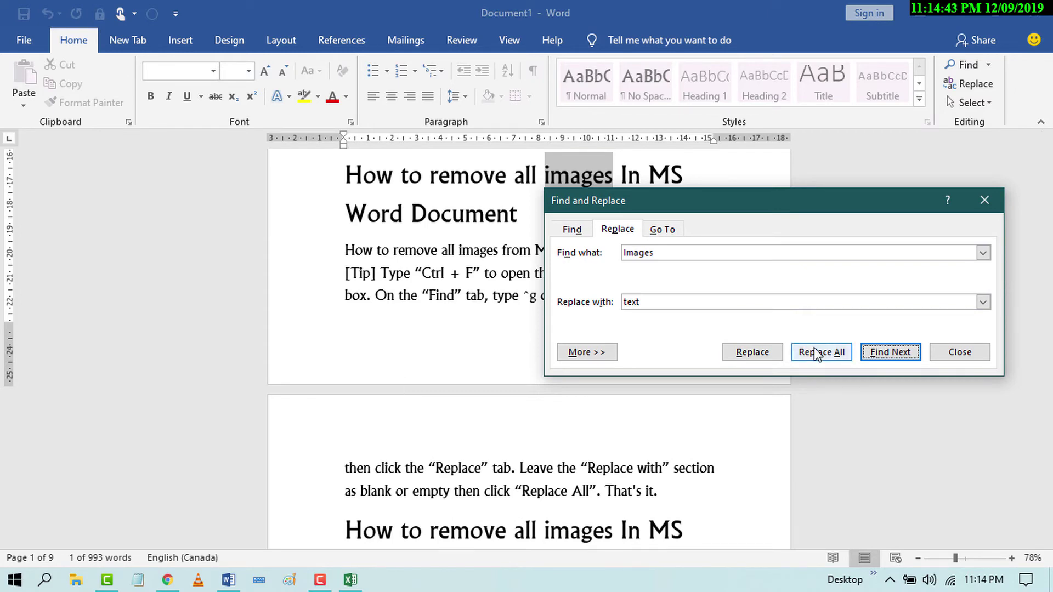
pyautogui.click(755, 350)
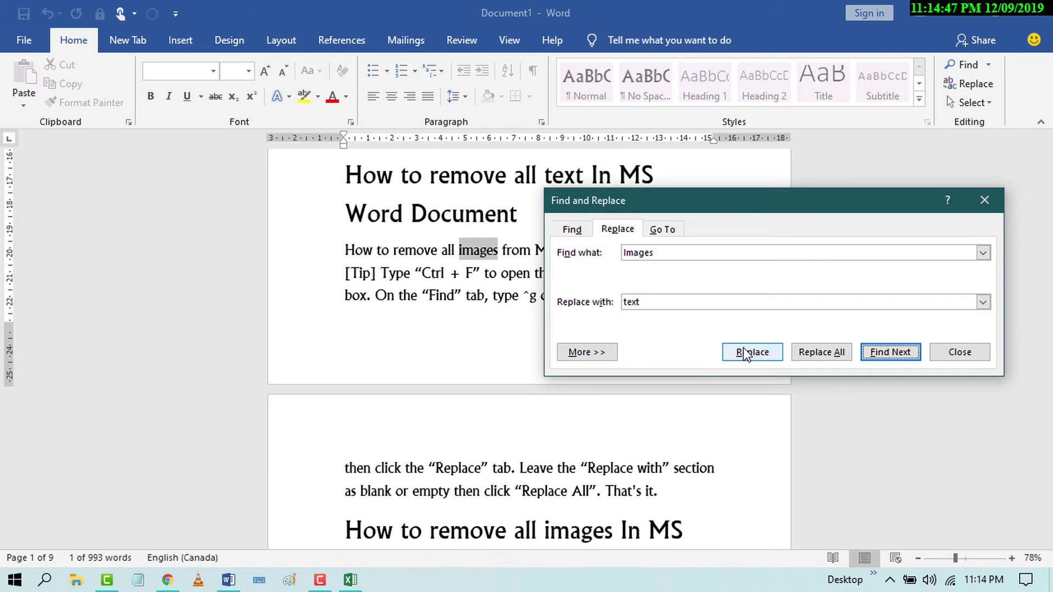
pyautogui.click(745, 352)
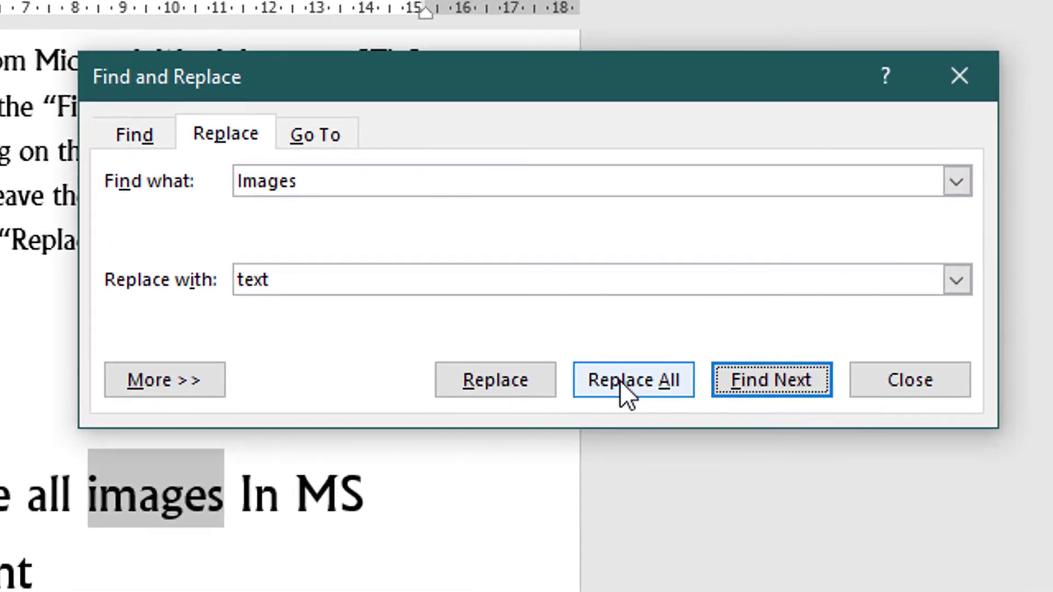
# - Replace all remaining 'images' with 'text' and dismiss the 26-replacements message
pyautogui.click(619, 380)
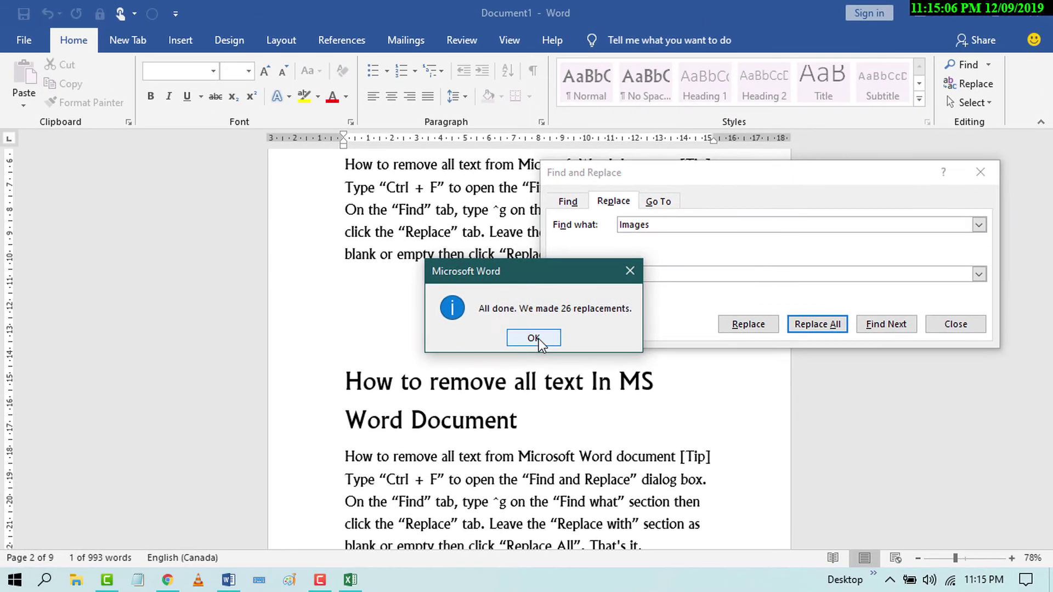
pyautogui.click(539, 338)
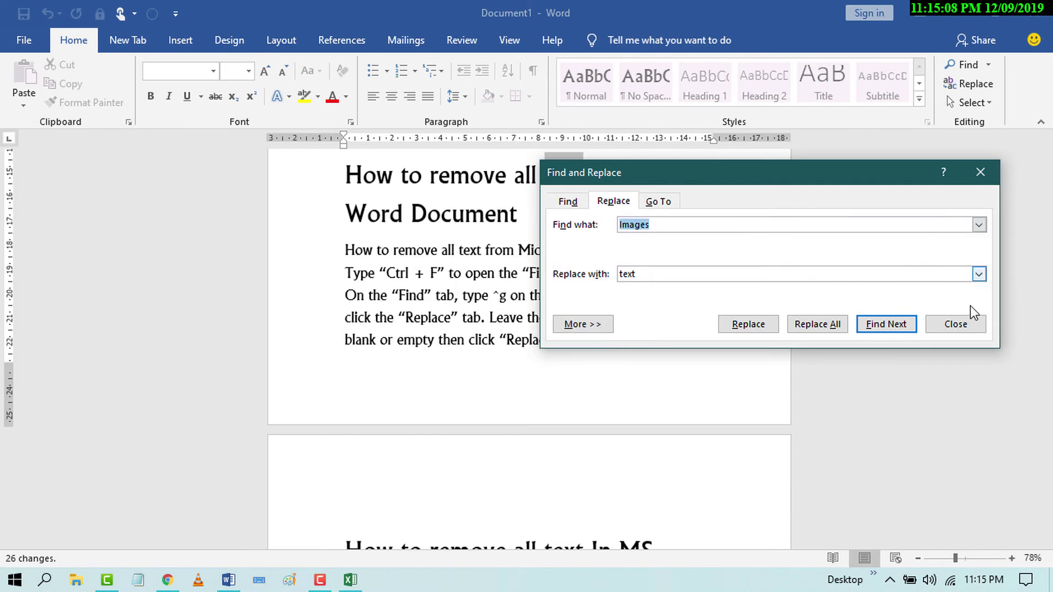
# - Close the Find and Replace dialog and return to the document text
pyautogui.click(959, 323)
pyautogui.scroll(3, 735, 347)
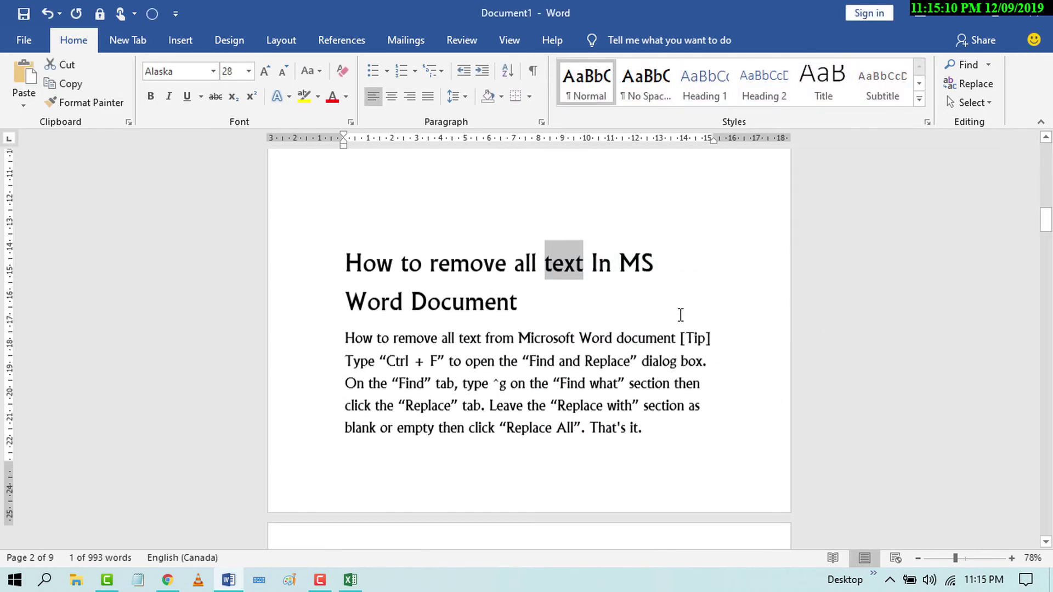
pyautogui.click(515, 349)
pyautogui.scroll(1, 624, 355)
pyautogui.scroll(2, 624, 355)
pyautogui.scroll(2, 617, 350)
pyautogui.scroll(1, 616, 349)
pyautogui.scroll(1, 613, 354)
pyautogui.scroll(1, 600, 360)
pyautogui.scroll(1, 591, 369)
pyautogui.scroll(1, 595, 369)
pyautogui.scroll(1, 571, 384)
pyautogui.scroll(1, 559, 392)
pyautogui.scroll(1, 551, 397)
pyautogui.scroll(2, 551, 397)
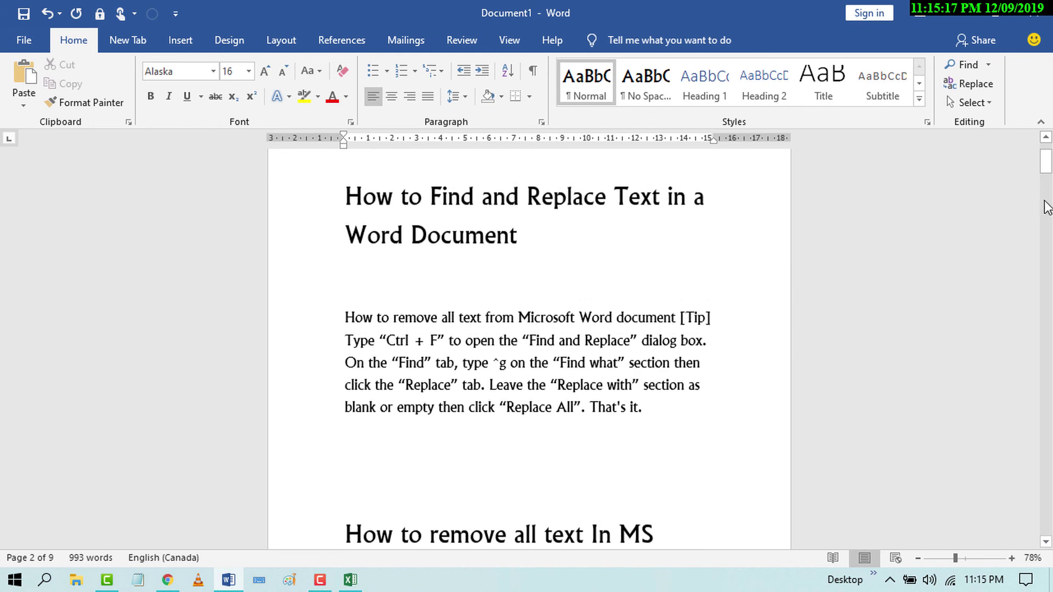
pyautogui.moveTo(1046, 172); pyautogui.dragTo(1046, 159)
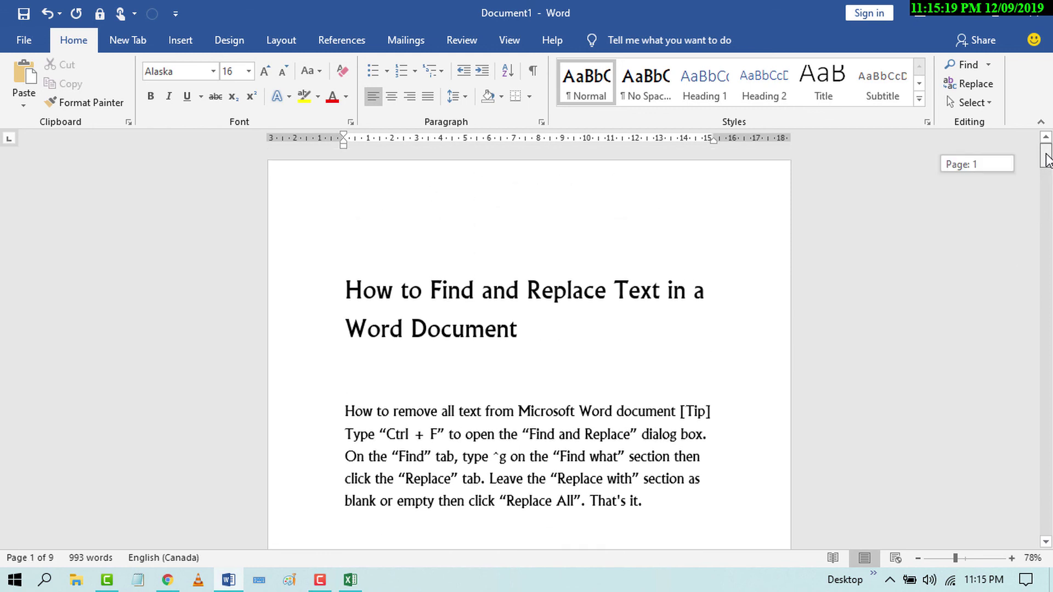